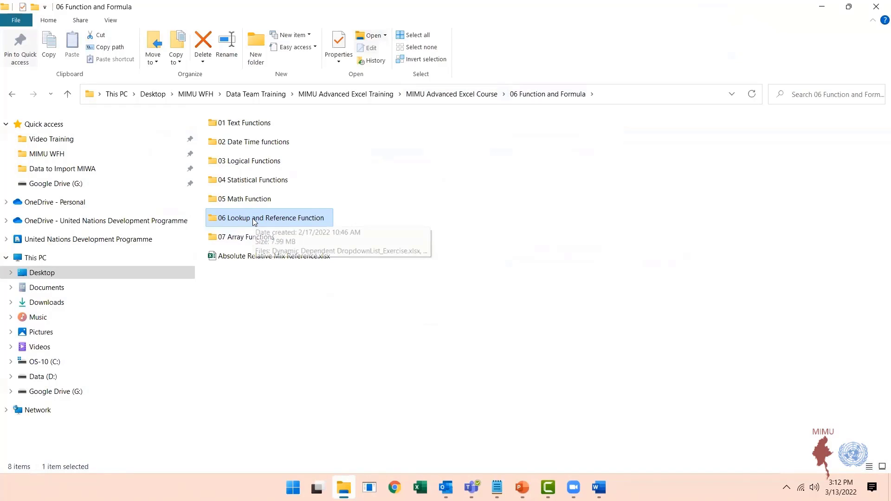
# Open Lookup and Reference Functions.xlsx from the 06 Lookup and Reference Function folder and show the INDEX & MATCH (horizontal look) sheet.
pyautogui.doubleClick(255, 220)
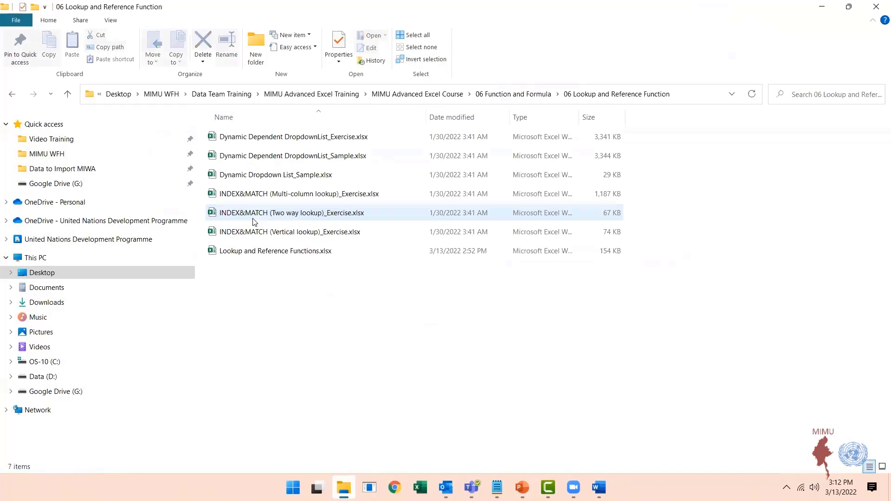
pyautogui.click(268, 253)
pyautogui.doubleClick(268, 253)
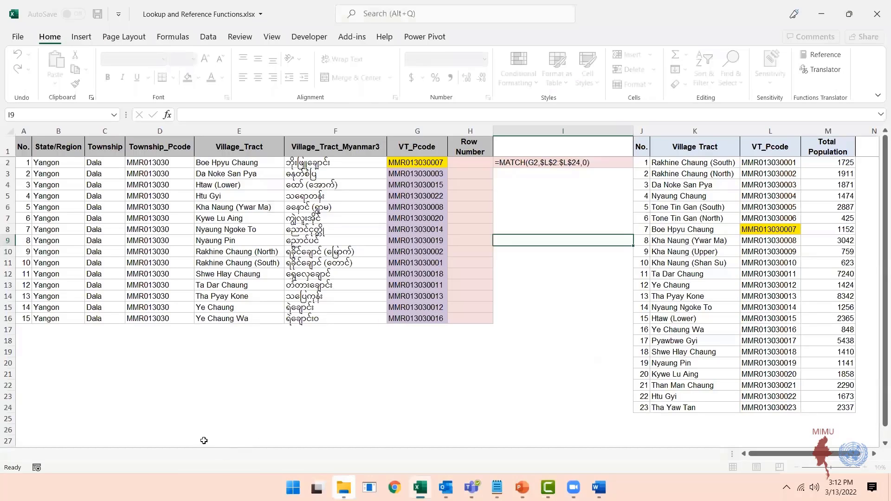
pyautogui.click(208, 456)
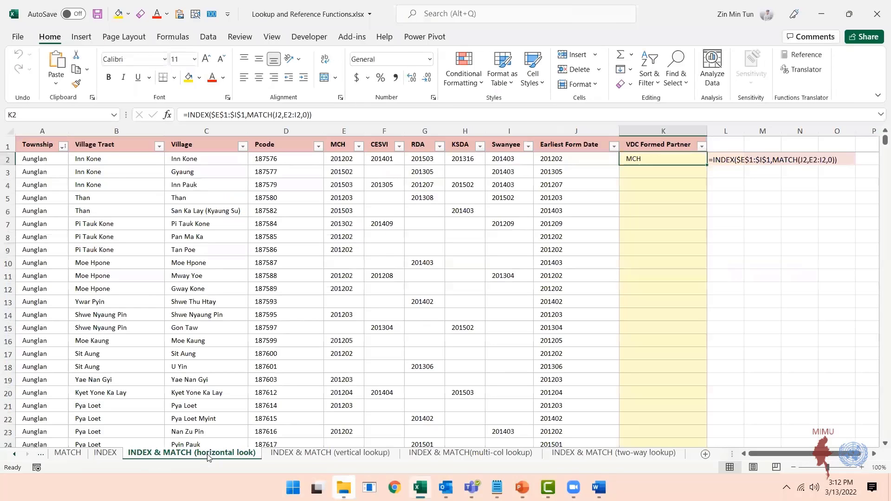
# Examine the Village and Pcode columns and the dates under the partner headers MCH, CESVI, RDA, KSDA and Swanyee.
pyautogui.click(658, 176)
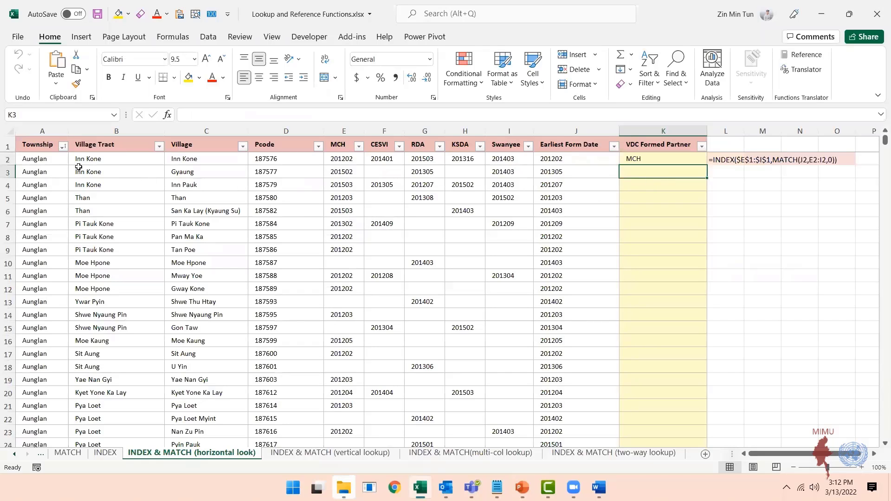
pyautogui.moveTo(197, 159); pyautogui.dragTo(258, 377)
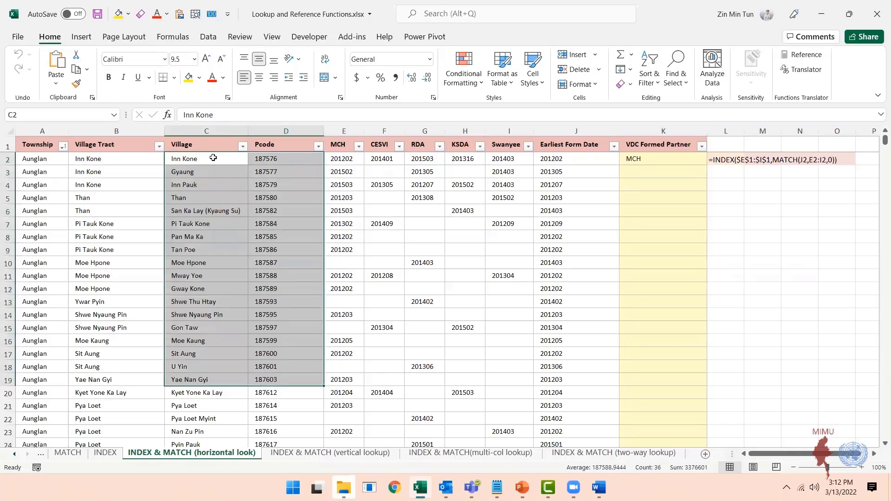
pyautogui.moveTo(351, 145); pyautogui.dragTo(520, 141)
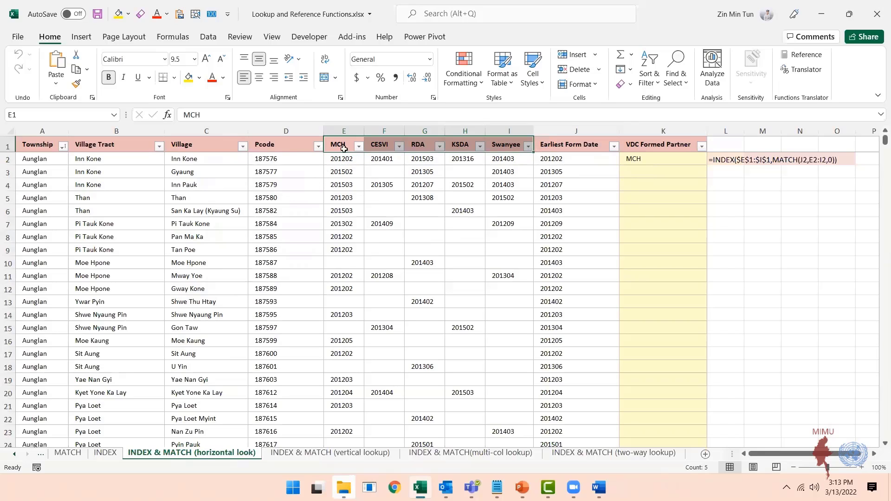
pyautogui.moveTo(344, 146); pyautogui.dragTo(488, 143)
pyautogui.moveTo(415, 145); pyautogui.dragTo(510, 145)
pyautogui.click(287, 163)
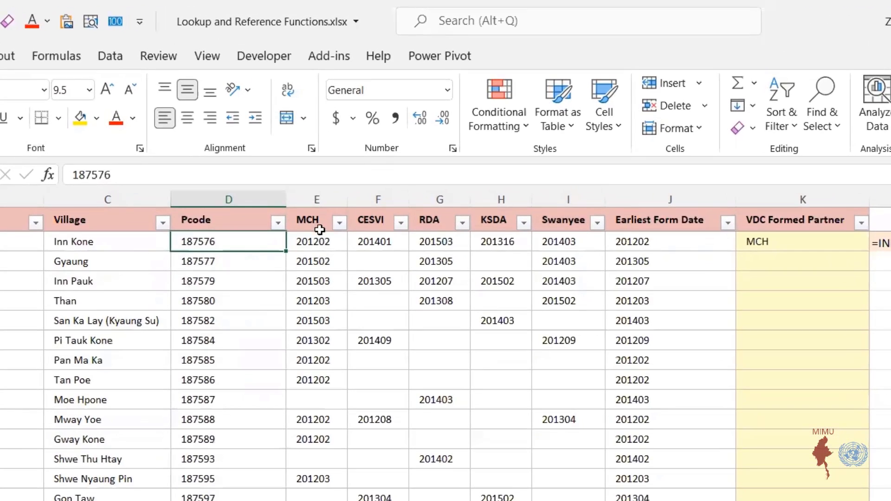
pyautogui.moveTo(320, 229); pyautogui.dragTo(319, 281)
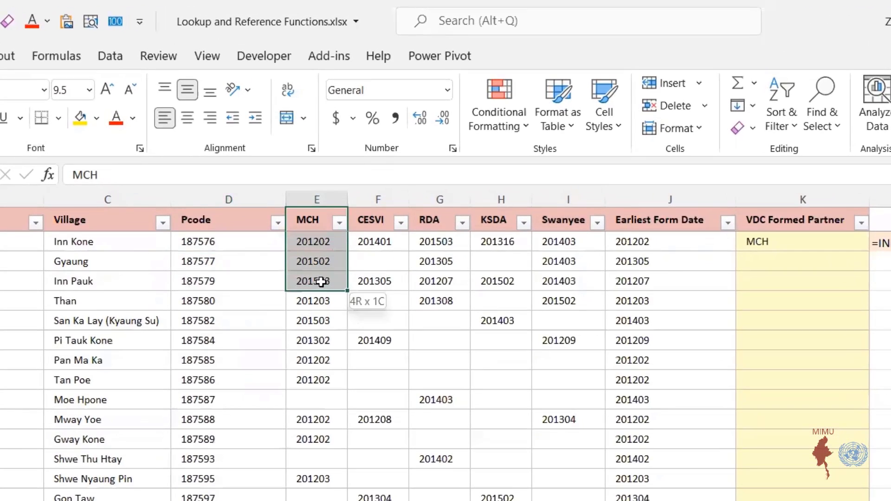
pyautogui.click(376, 227)
pyautogui.moveTo(378, 227); pyautogui.dragTo(375, 341)
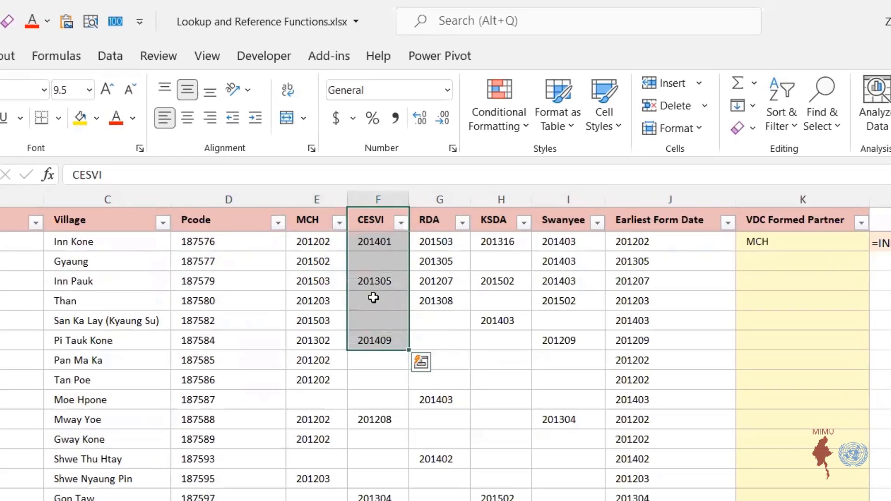
pyautogui.click(374, 241)
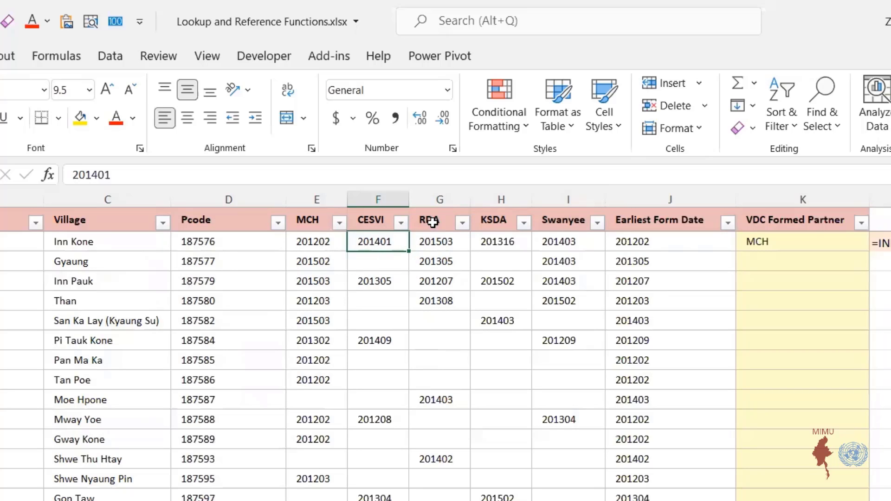
pyautogui.moveTo(430, 223); pyautogui.dragTo(435, 248)
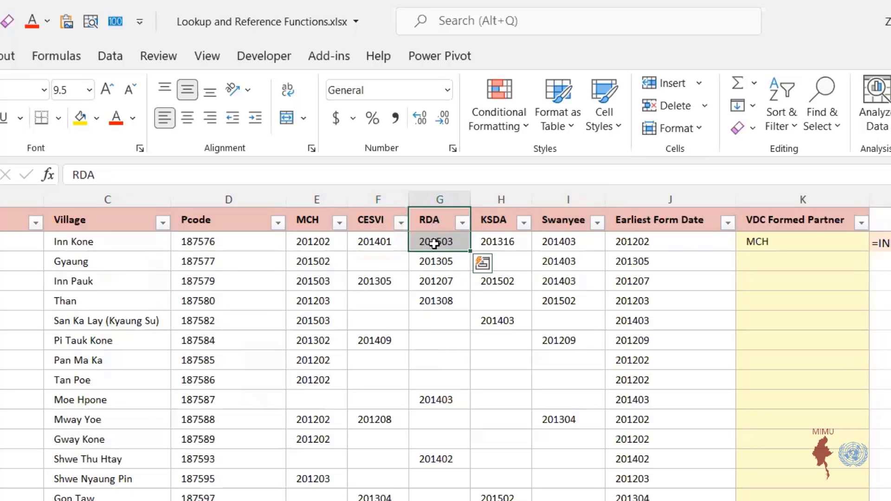
pyautogui.click(550, 244)
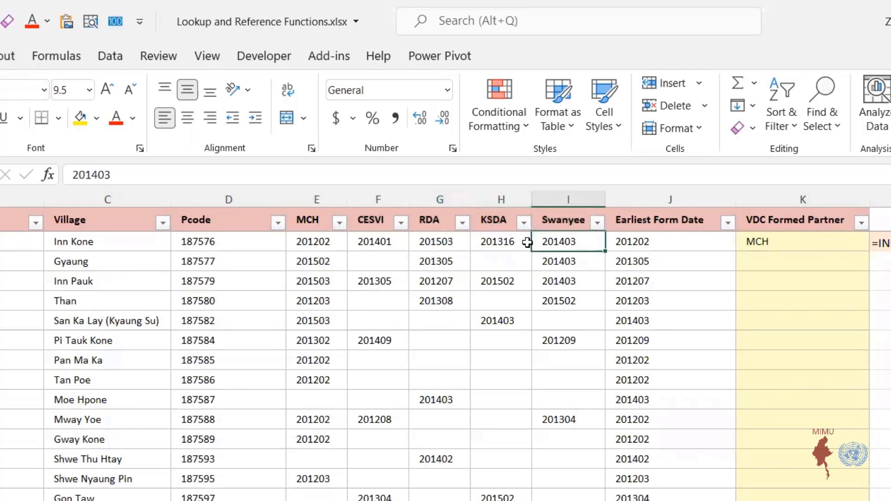
# Inspect the Earliest Form Date formula in J2 and compare it with the partner dates in E2:I2.
pyautogui.moveTo(663, 223); pyautogui.dragTo(662, 239)
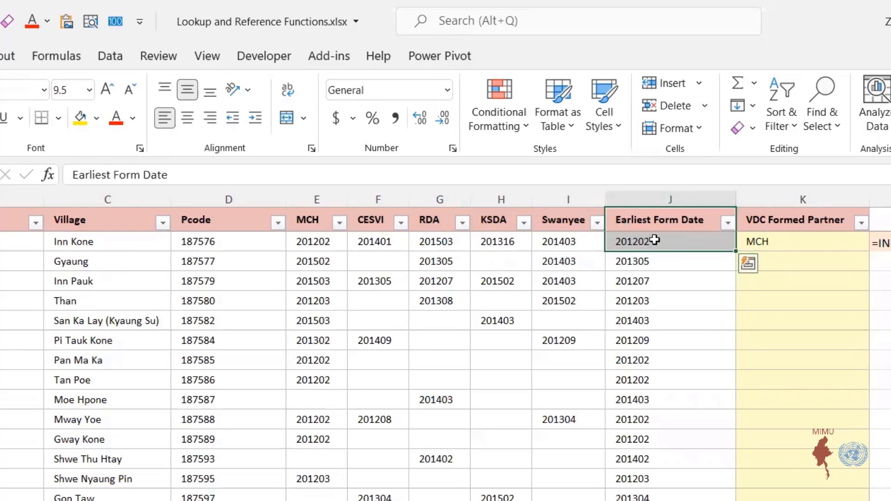
pyautogui.click(654, 240)
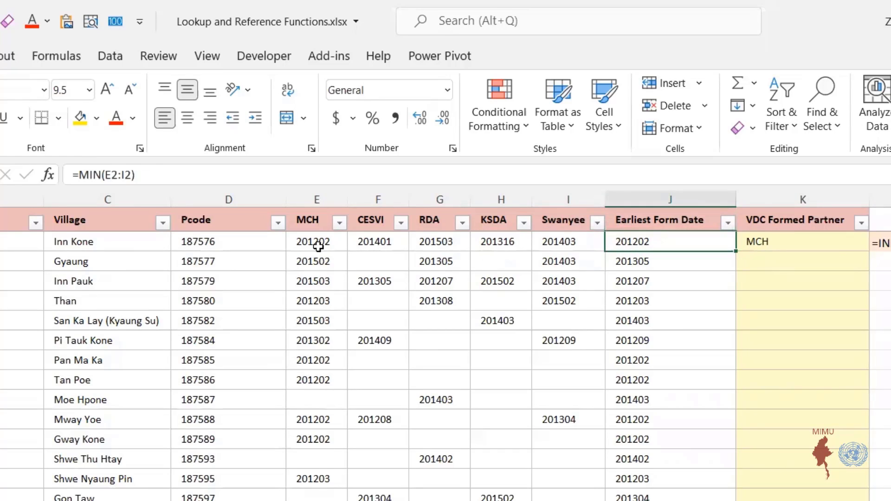
pyautogui.moveTo(318, 247); pyautogui.dragTo(565, 240)
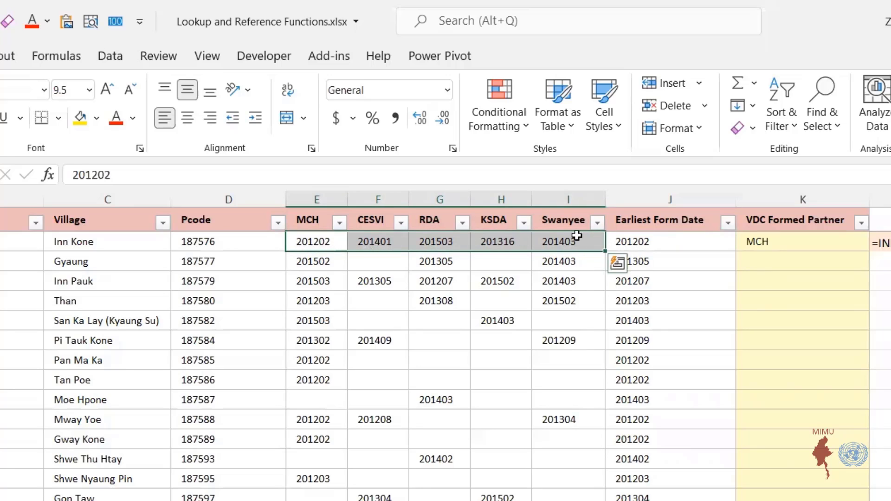
pyautogui.click(629, 242)
pyautogui.doubleClick(631, 243)
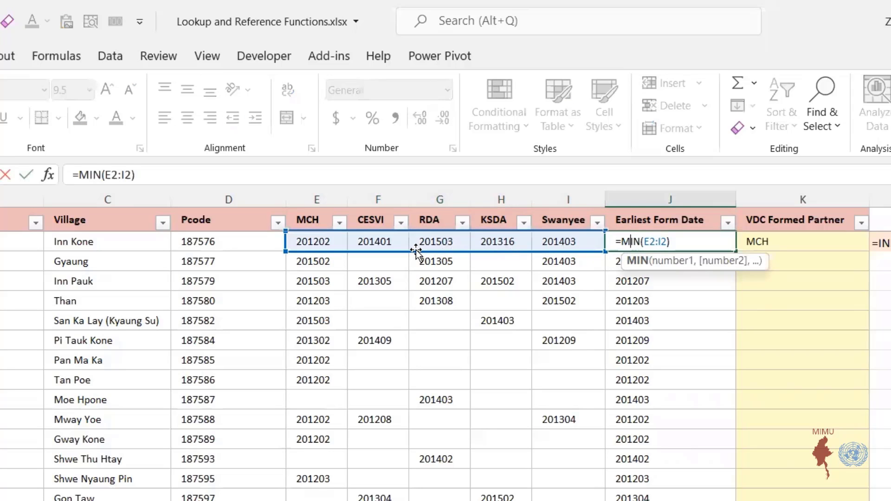
pyautogui.press('Escape')
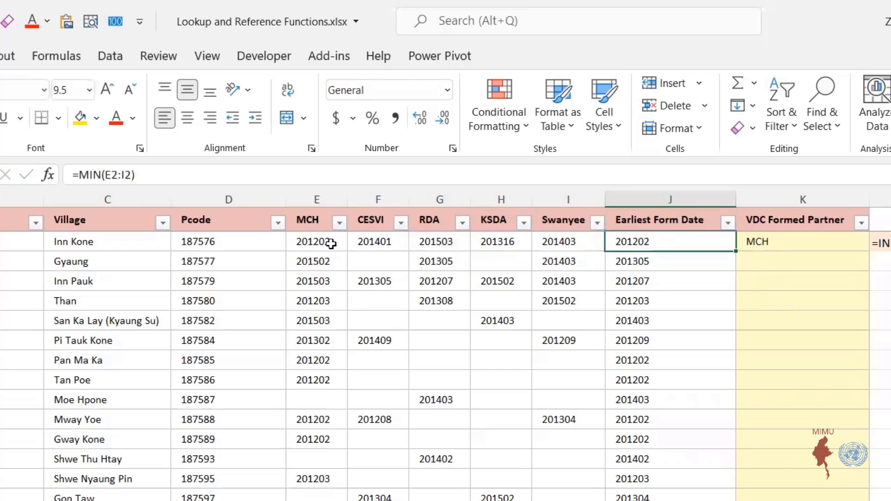
pyautogui.moveTo(327, 243); pyautogui.dragTo(556, 244)
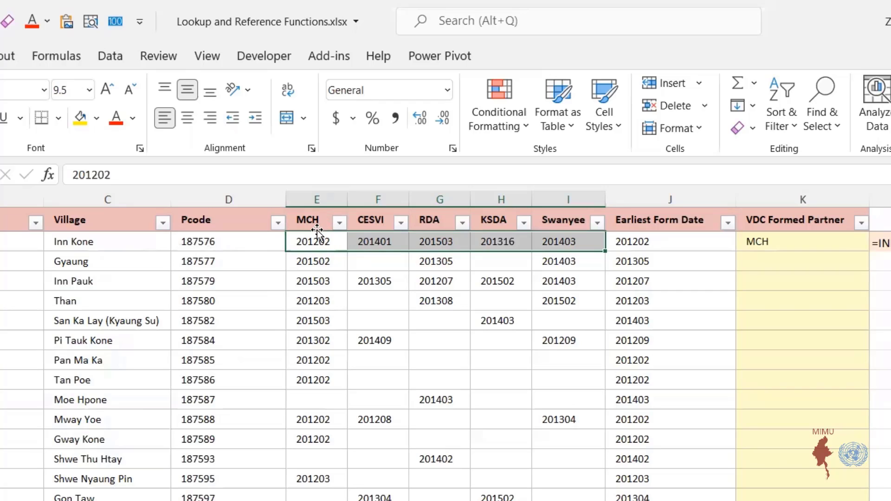
# Review the partner dates in row 3 and clear the existing formula from the first VDC Formed Partner cell, K2.
pyautogui.click(780, 242)
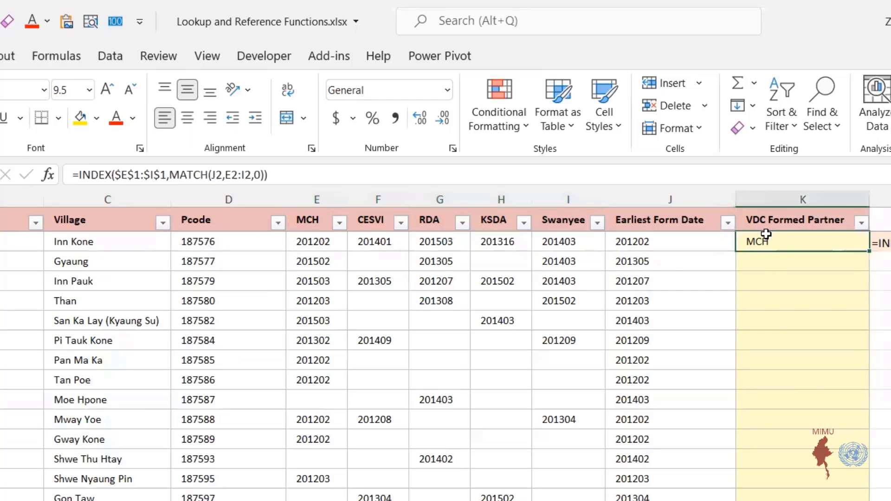
pyautogui.click(763, 261)
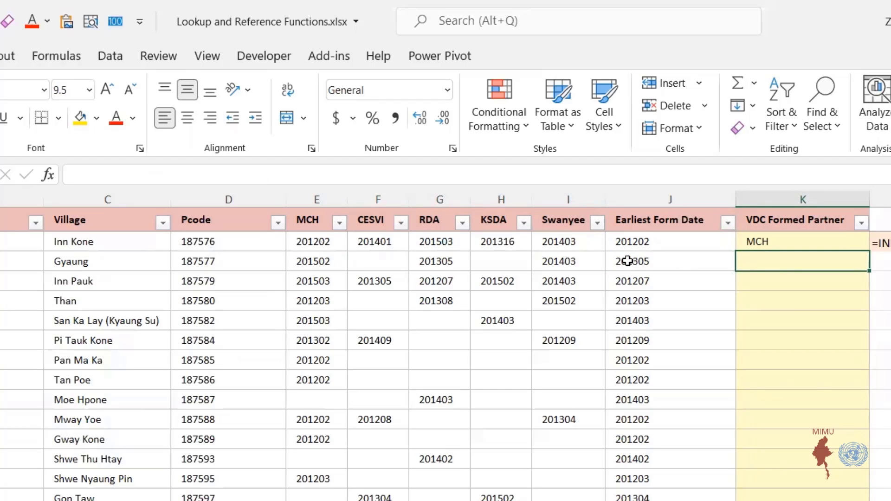
pyautogui.moveTo(324, 260); pyautogui.dragTo(581, 260)
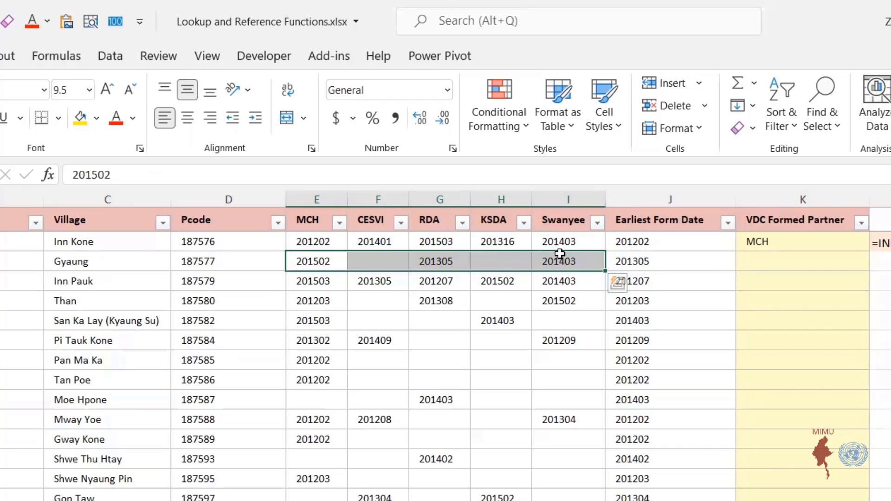
pyautogui.click(759, 259)
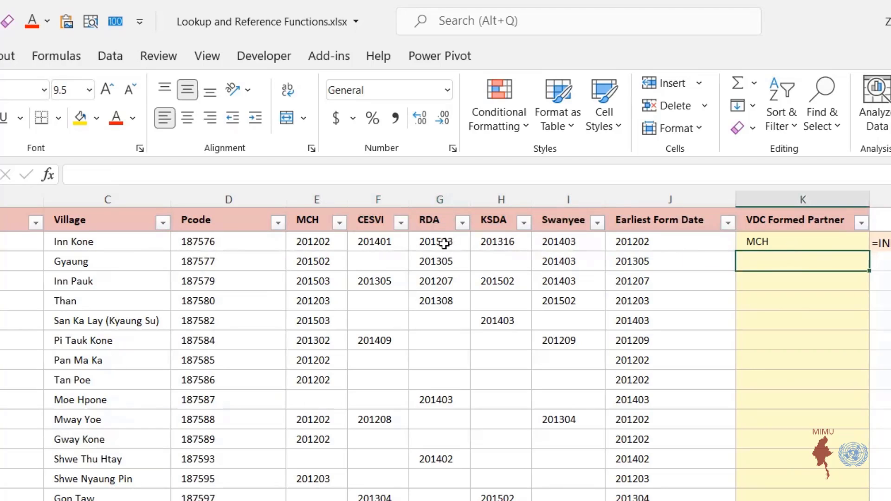
pyautogui.click(785, 242)
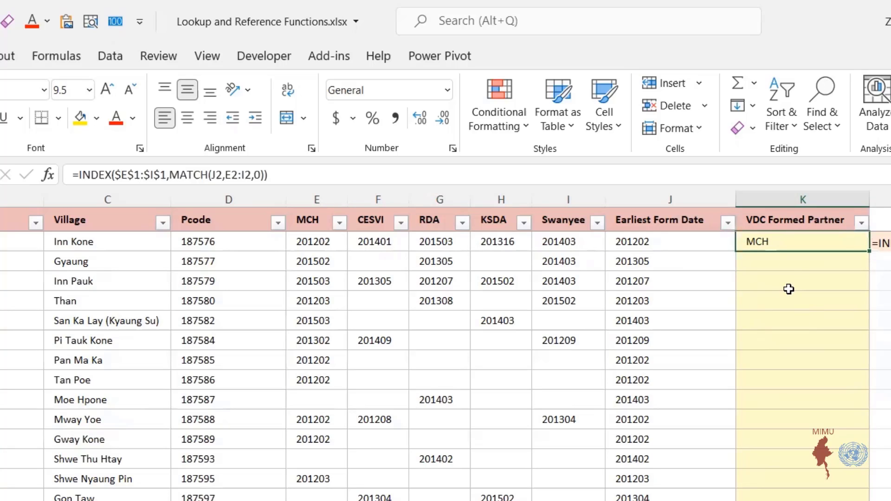
pyautogui.press('Delete')
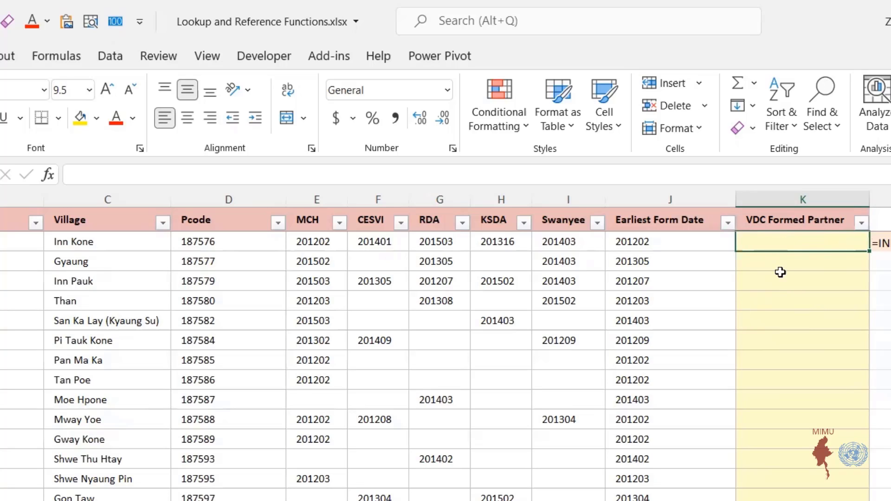
# Trace the earliest date in J2 through the partner dates in E2:I2 to its matching partner header in row 1.
pyautogui.click(655, 246)
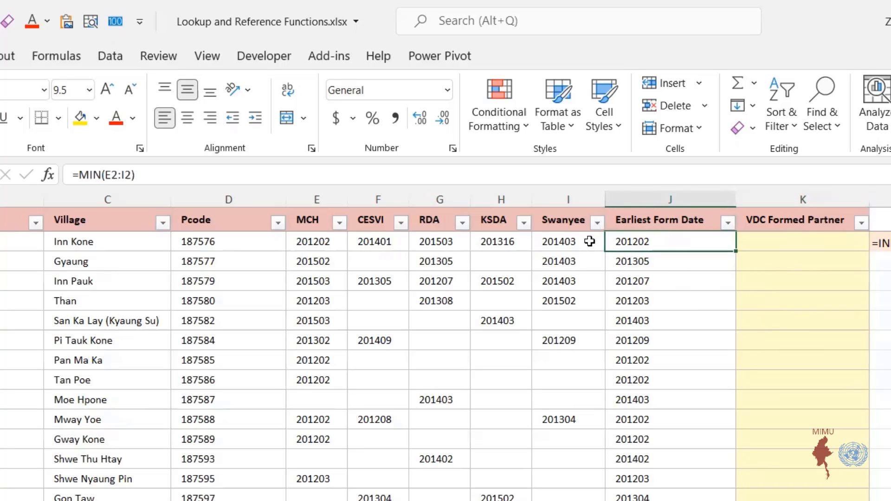
pyautogui.moveTo(589, 243); pyautogui.dragTo(331, 242)
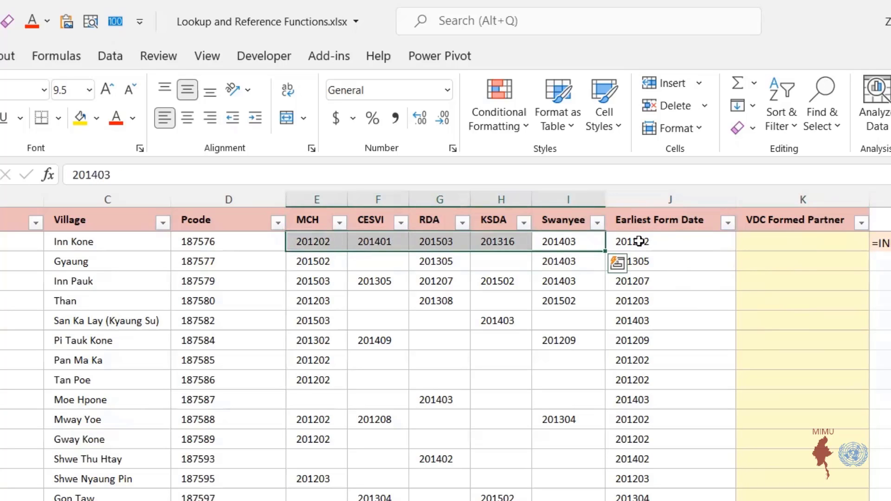
pyautogui.click(328, 242)
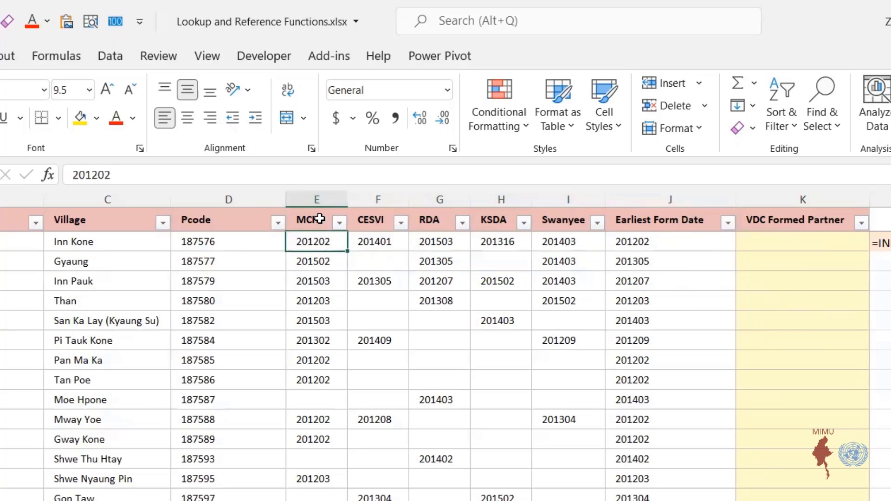
pyautogui.moveTo(321, 218); pyautogui.dragTo(579, 221)
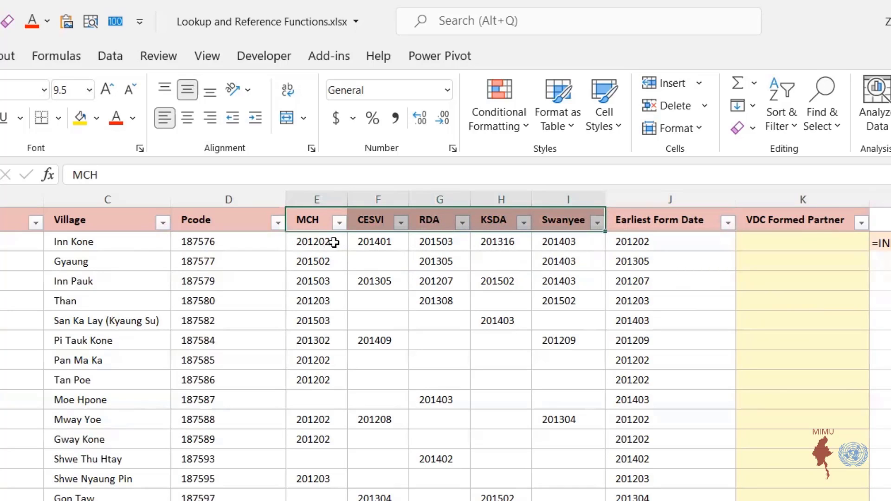
pyautogui.moveTo(328, 241); pyautogui.dragTo(328, 220)
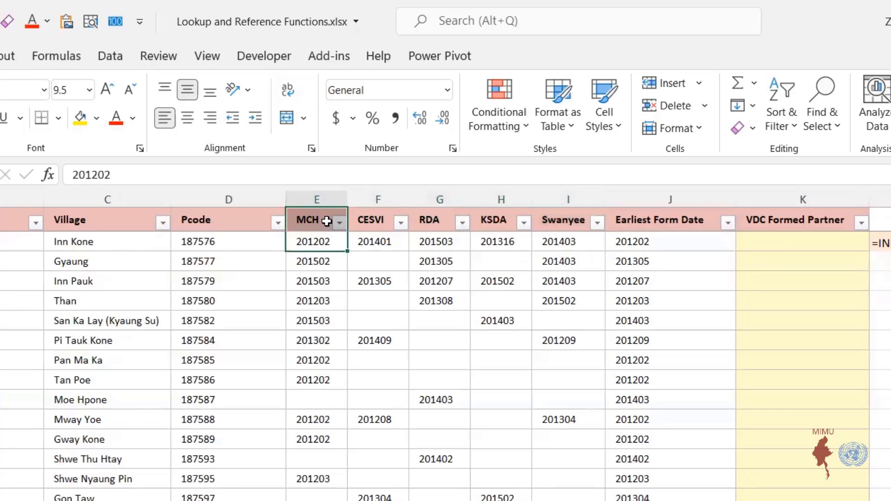
pyautogui.click(324, 220)
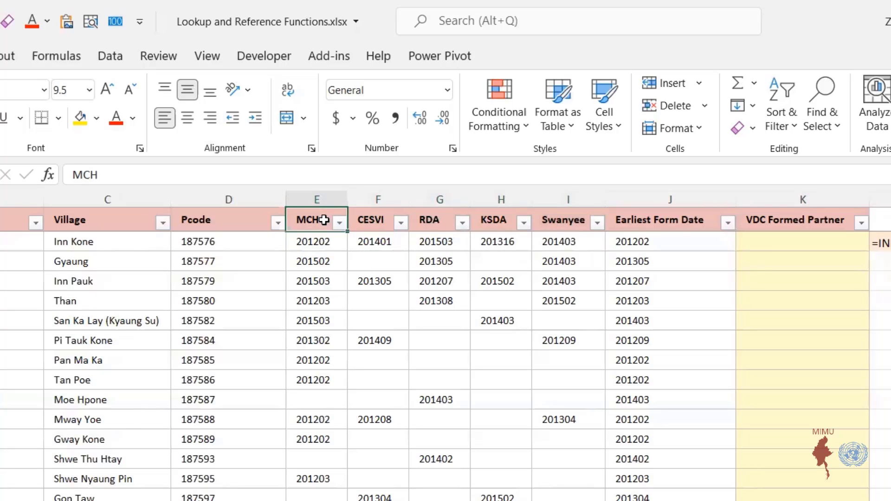
# Begin an INDEX formula in K2 with the partner headers as the absolute array $E$1:$I$1.
pyautogui.click(755, 242)
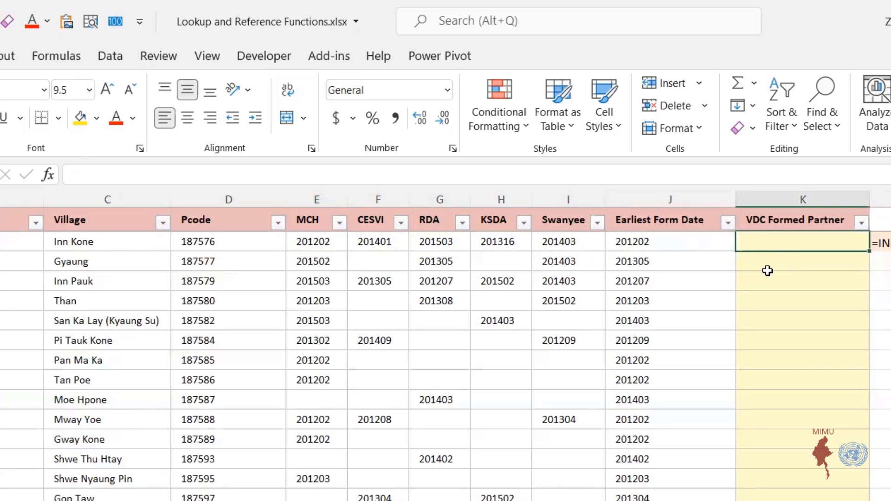
pyautogui.write('=in')
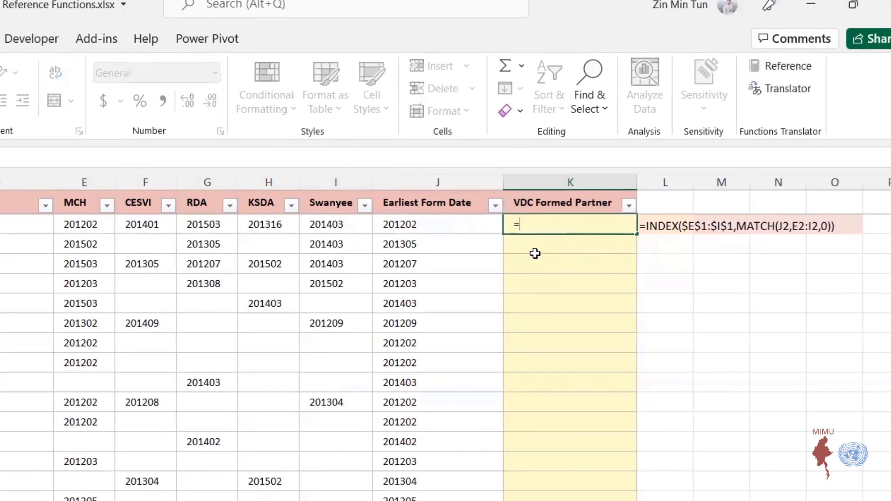
pyautogui.press('Tab')
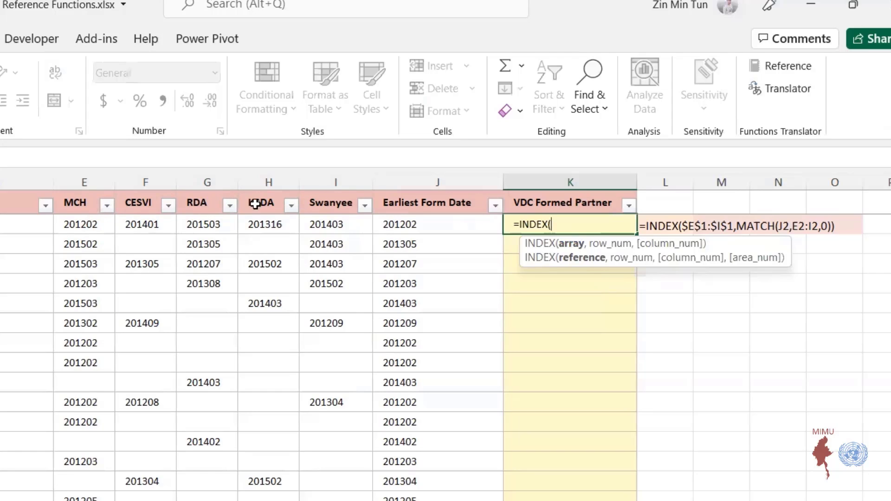
pyautogui.moveTo(91, 199); pyautogui.dragTo(362, 201)
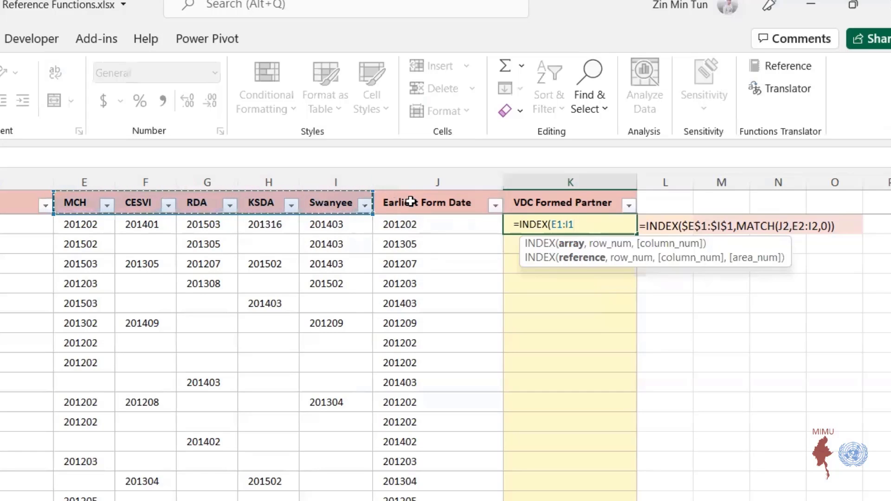
pyautogui.press('F4')
pyautogui.write(',')
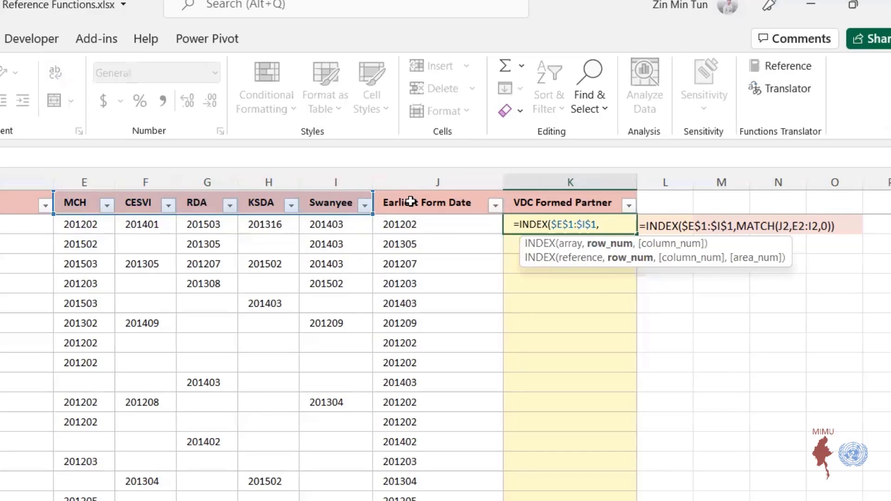
# Complete the K2 formula with MATCH(J2,E2:I2,0) as the INDEX position argument, using an exact match.
pyautogui.write('mat')
pyautogui.press('Tab')
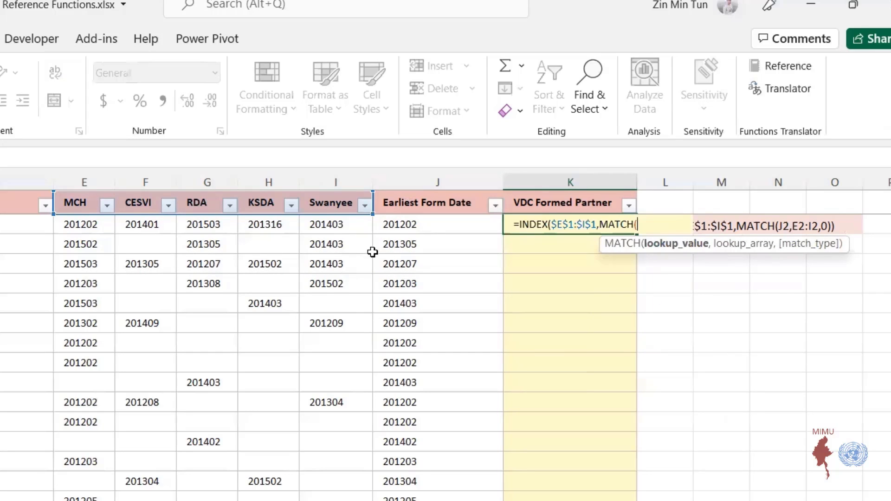
pyautogui.click(406, 226)
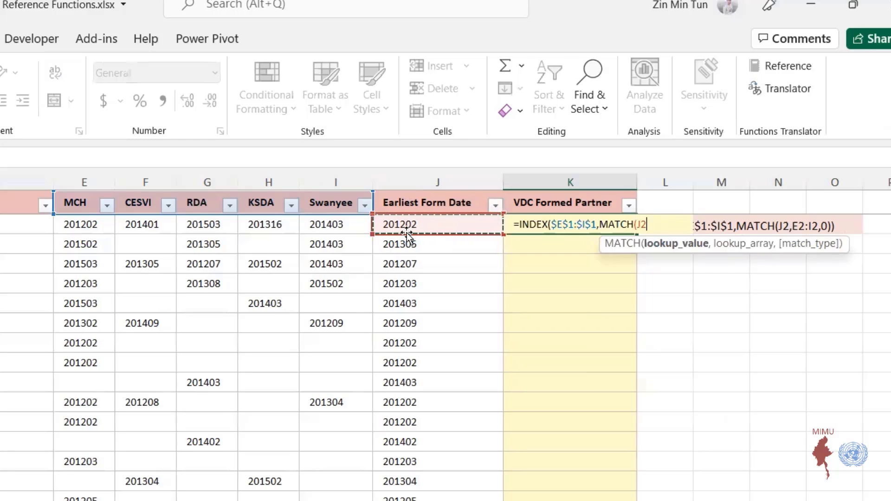
pyautogui.write(',')
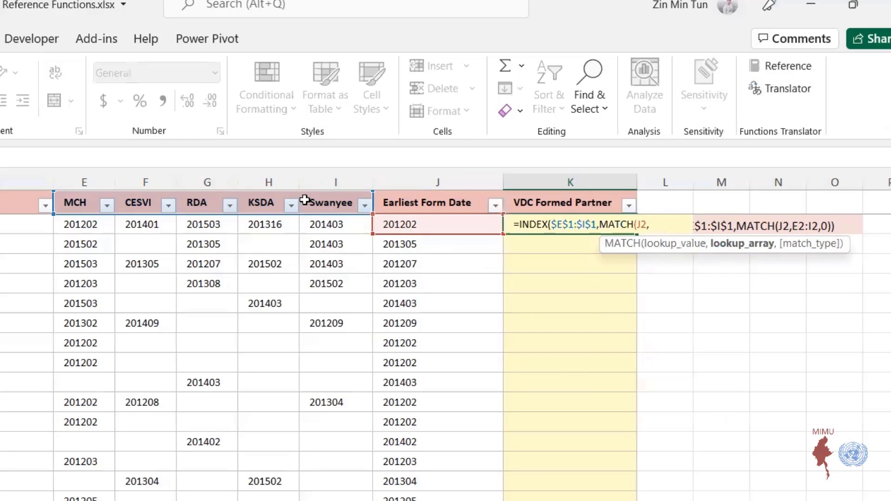
pyautogui.moveTo(93, 227); pyautogui.dragTo(314, 226)
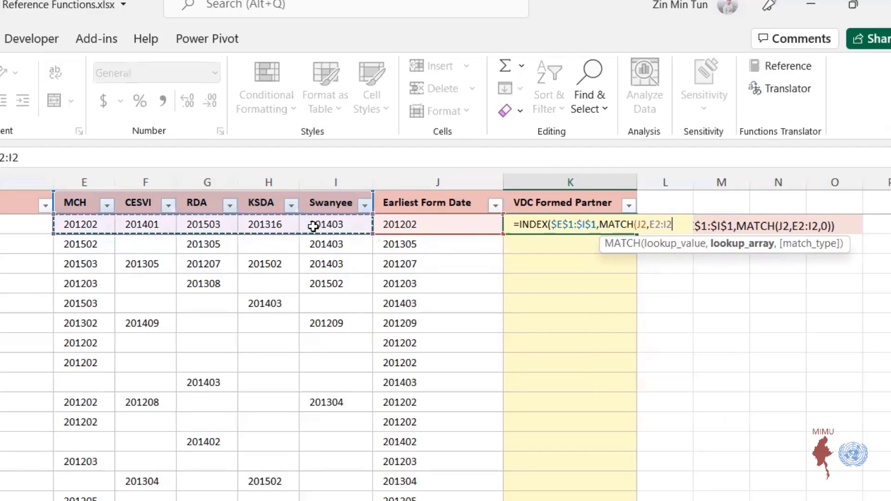
pyautogui.write(',')
pyautogui.press('Down')
pyautogui.press('Tab')
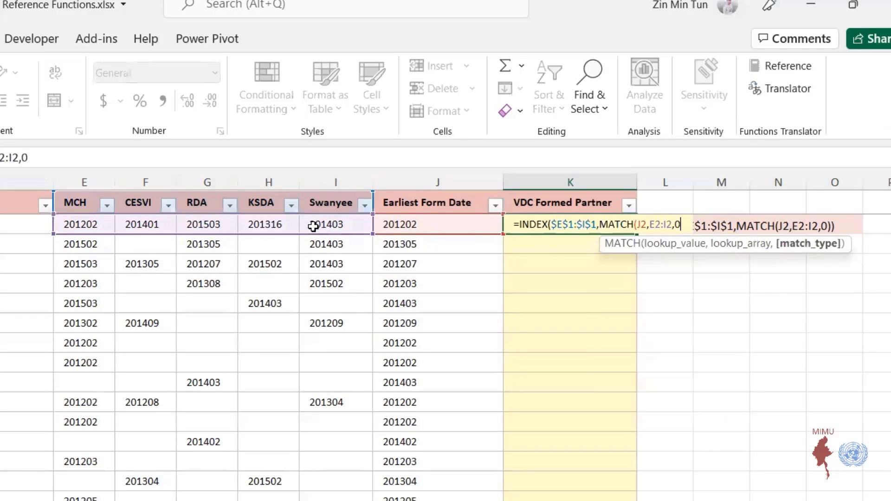
pyautogui.write(')')
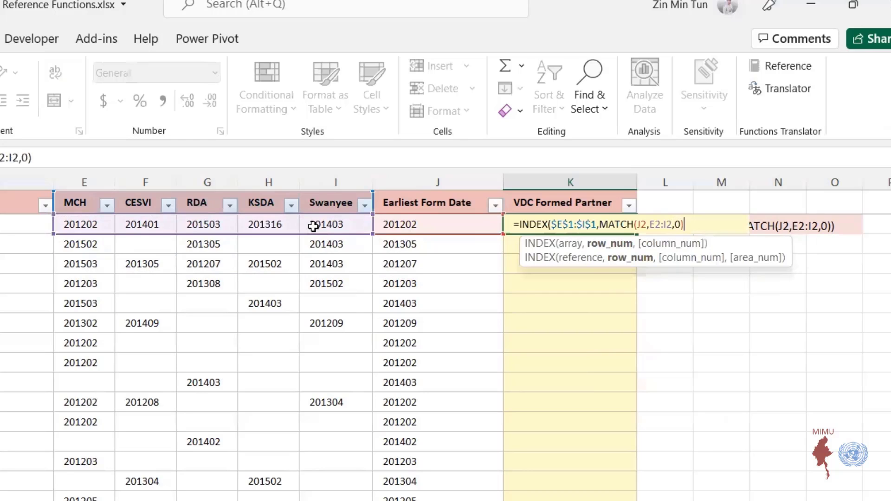
pyautogui.write(')')
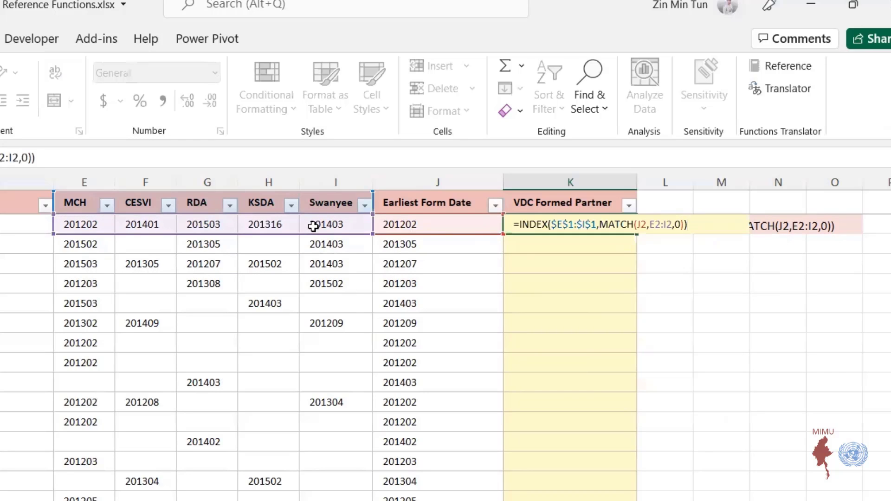
# Review the K2 formula's arguments: the header array, the lookup value J2, the lookup array E2:I2 and the whole MATCH part.
pyautogui.click(584, 222)
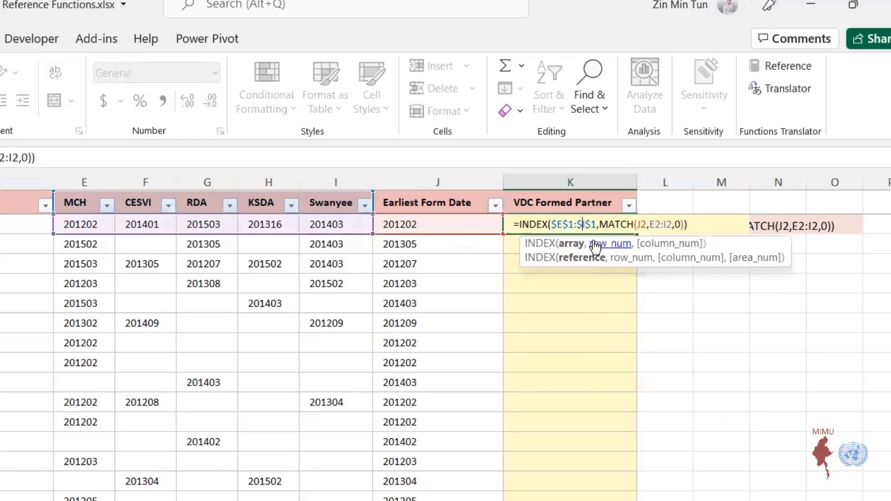
pyautogui.click(631, 226)
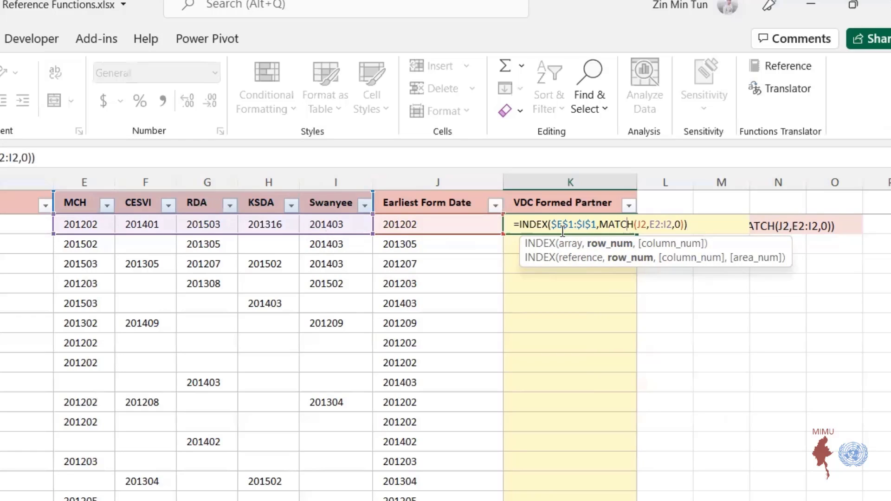
pyautogui.doubleClick(642, 224)
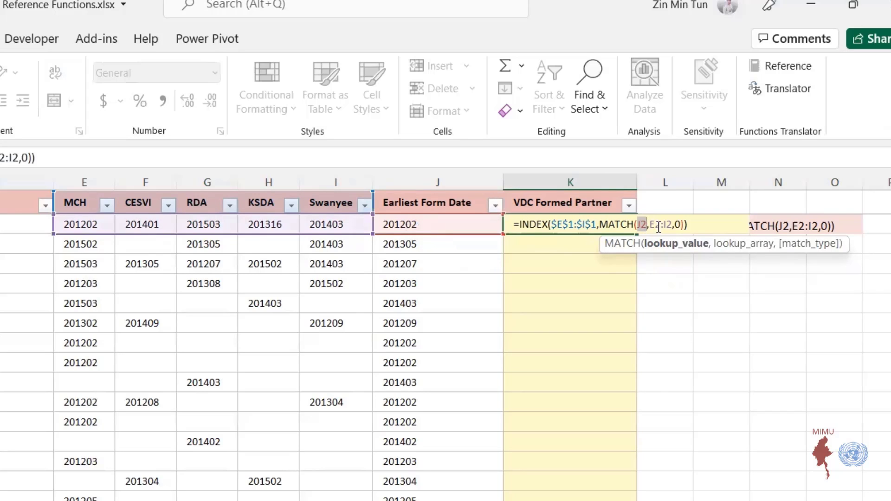
pyautogui.moveTo(651, 224); pyautogui.dragTo(673, 224)
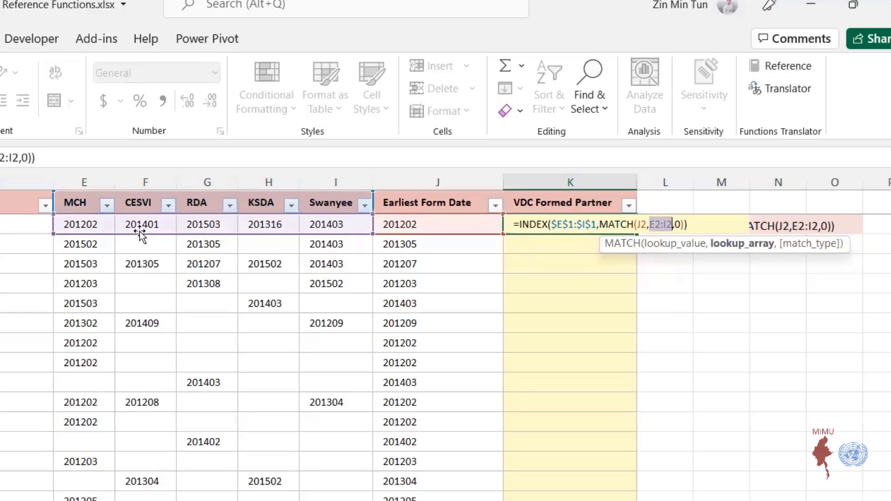
pyautogui.click(603, 224)
pyautogui.moveTo(603, 224); pyautogui.dragTo(689, 230)
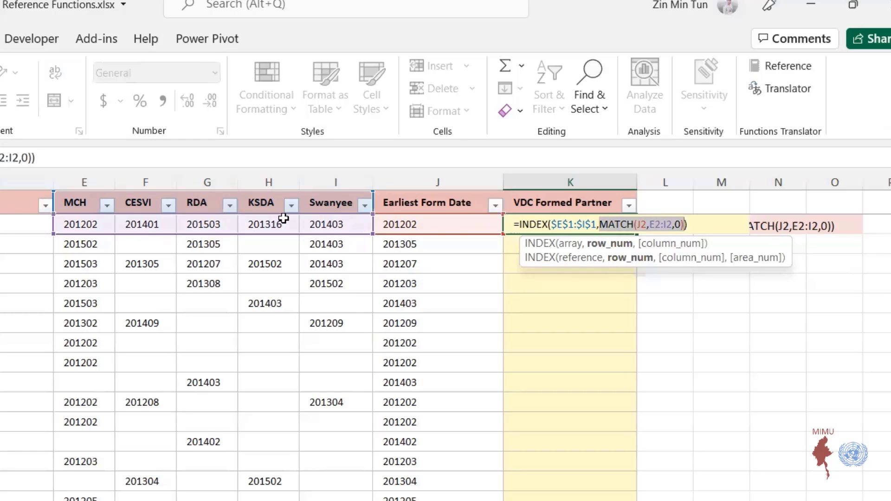
pyautogui.moveTo(301, 192); pyautogui.dragTo(86, 203)
# Commit the INDEX and MATCH formula in K2 and fill it down the VDC Formed Partner column to K23.
pyautogui.hotkey('ctrl', 'Return')
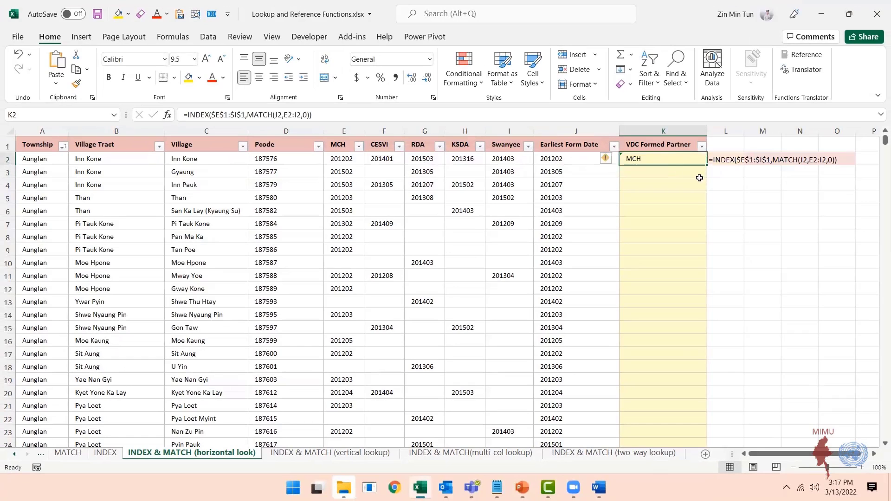
pyautogui.moveTo(706, 165); pyautogui.dragTo(695, 444)
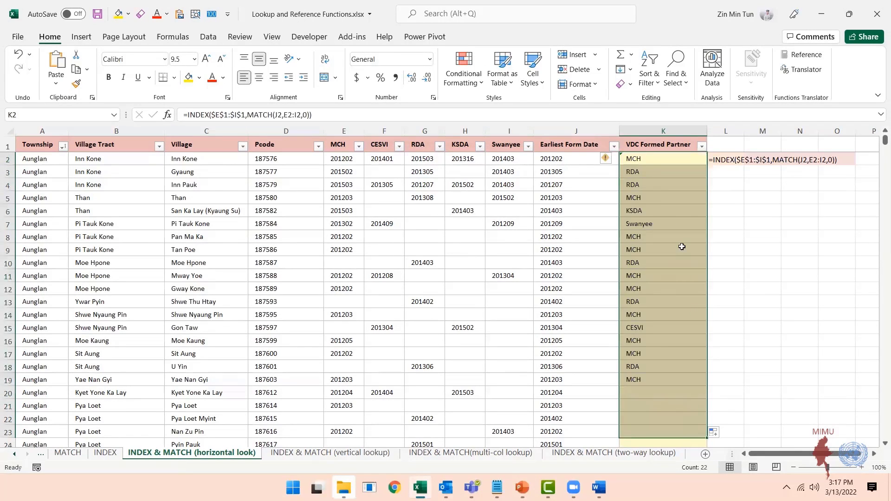
# Inspect the filled formulas in K3, K5 and K6, checking their row references against the partner dates and headers.
pyautogui.doubleClick(646, 168)
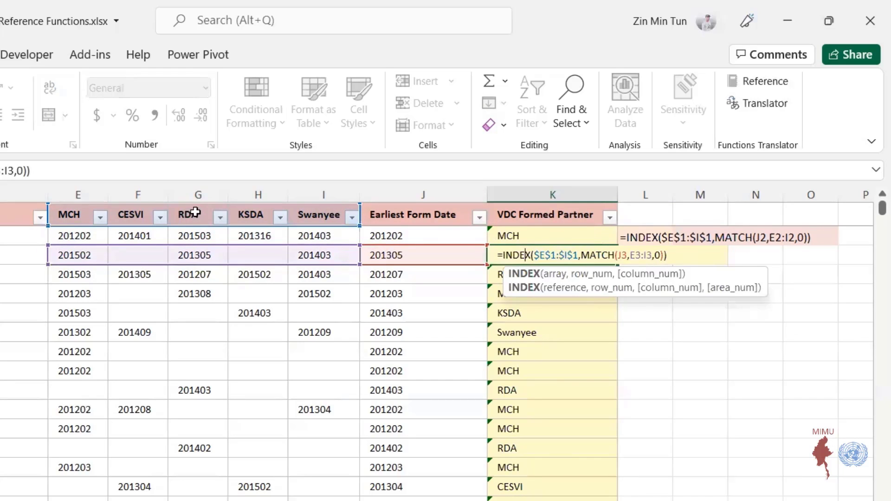
pyautogui.hotkey('ctrl', 'Return')
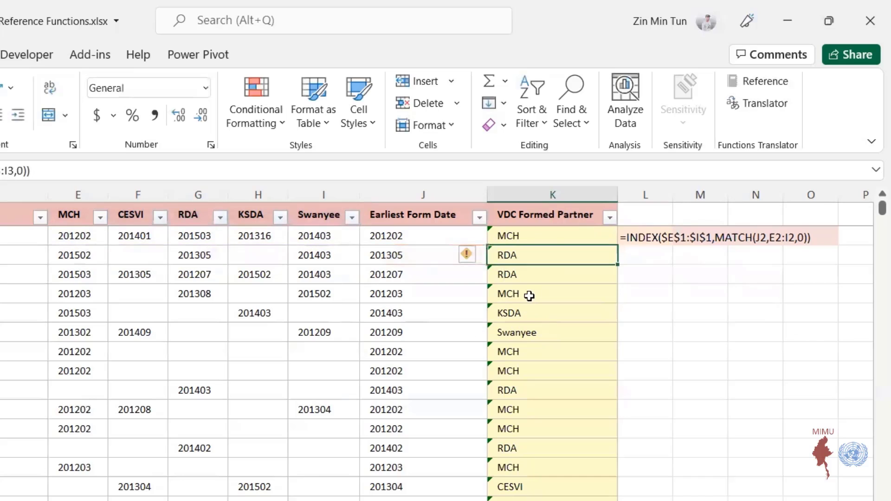
pyautogui.doubleClick(527, 294)
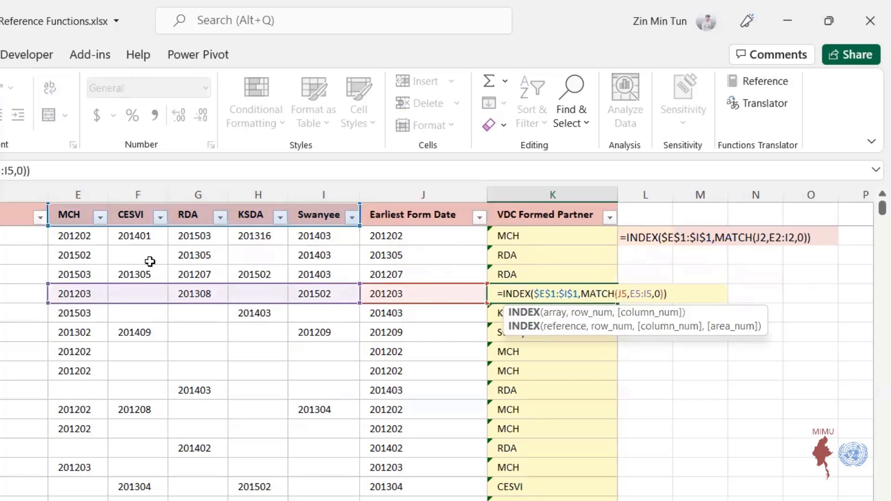
pyautogui.press('Escape')
pyautogui.click(516, 314)
pyautogui.doubleClick(515, 314)
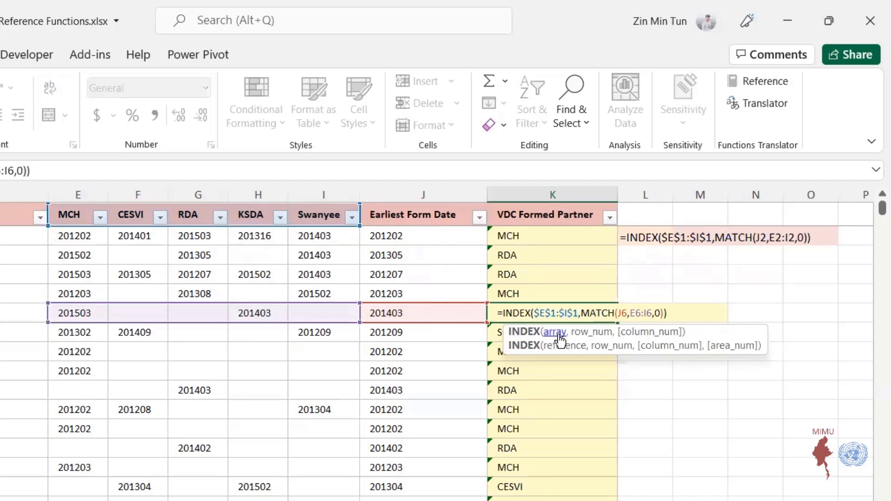
pyautogui.hotkey('ctrl', 'Return')
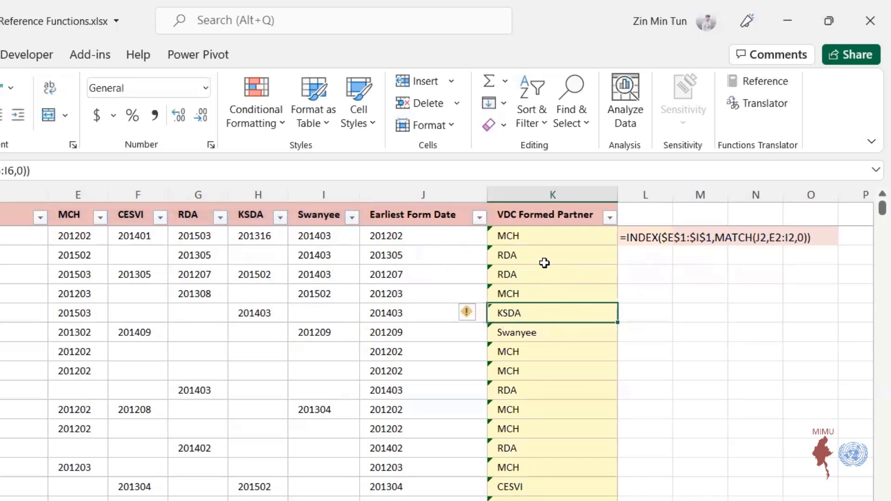